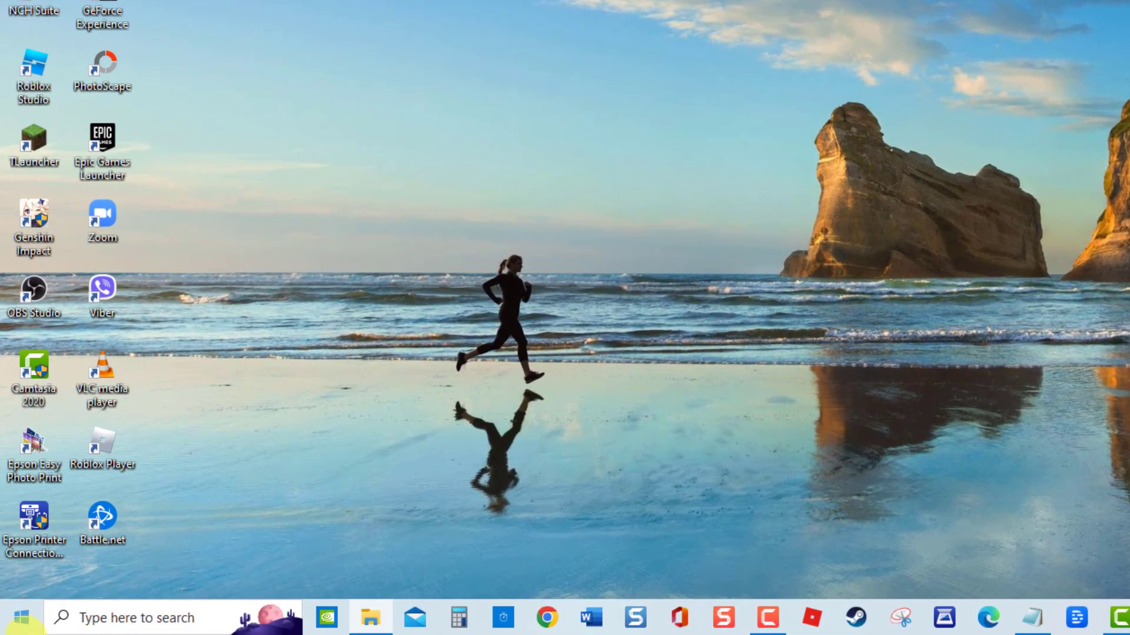
Step: Launch Disk Cleanup from search and choose drive C: for cleanup
{"action": "left_click", "coordinate": [113, 617]}
{"action": "type", "text": "disk cleanup"}
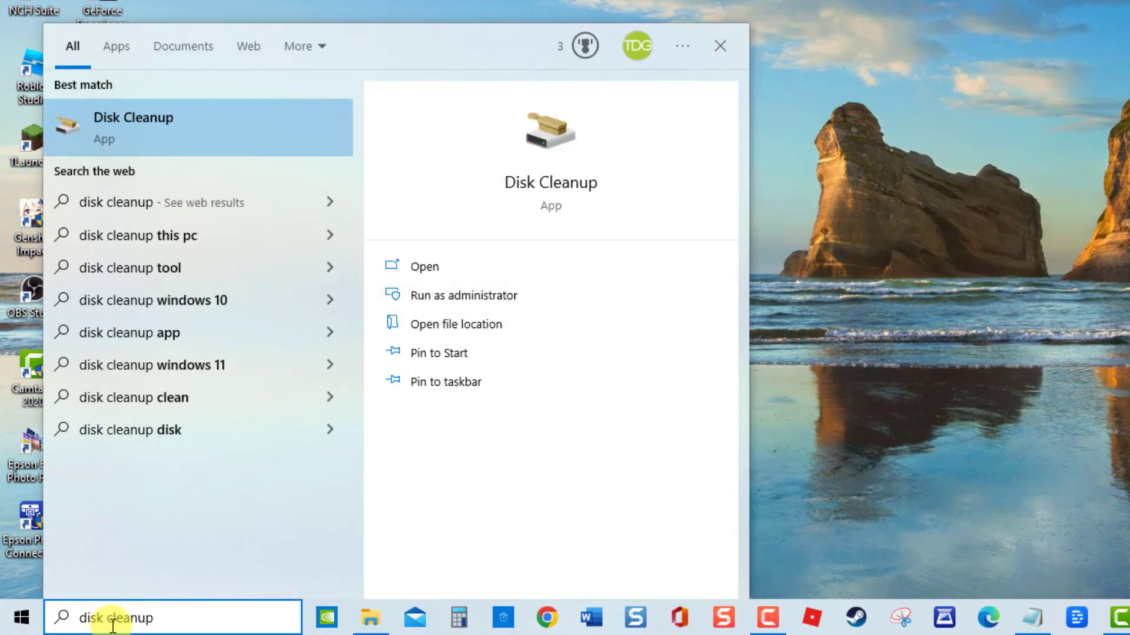
{"action": "key", "text": "Return"}
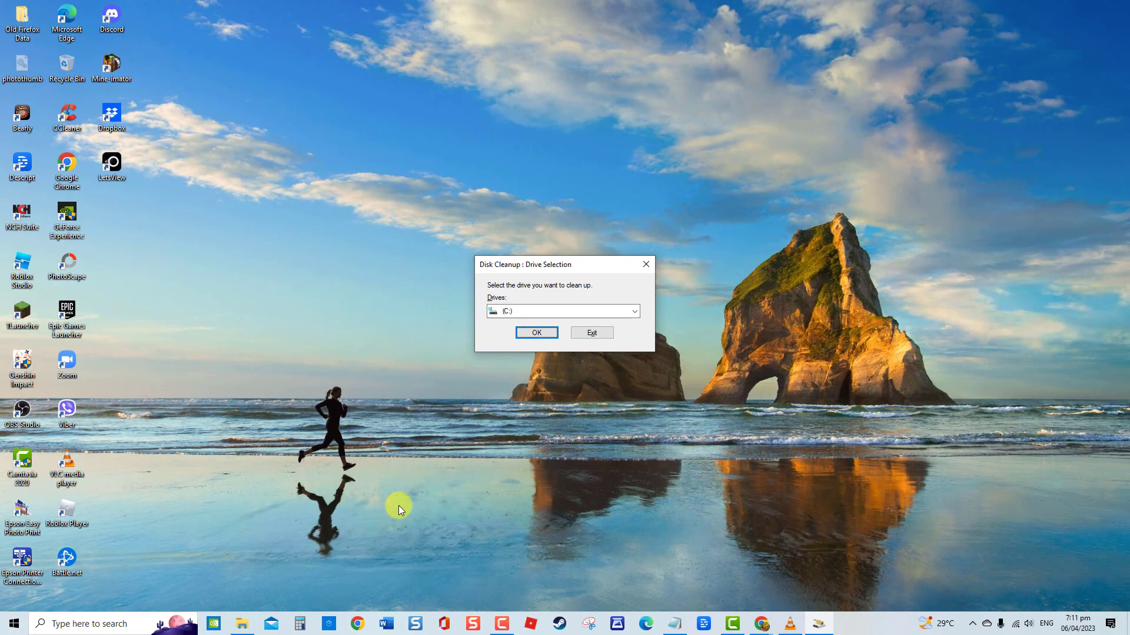
{"action": "left_click", "coordinate": [554, 333]}
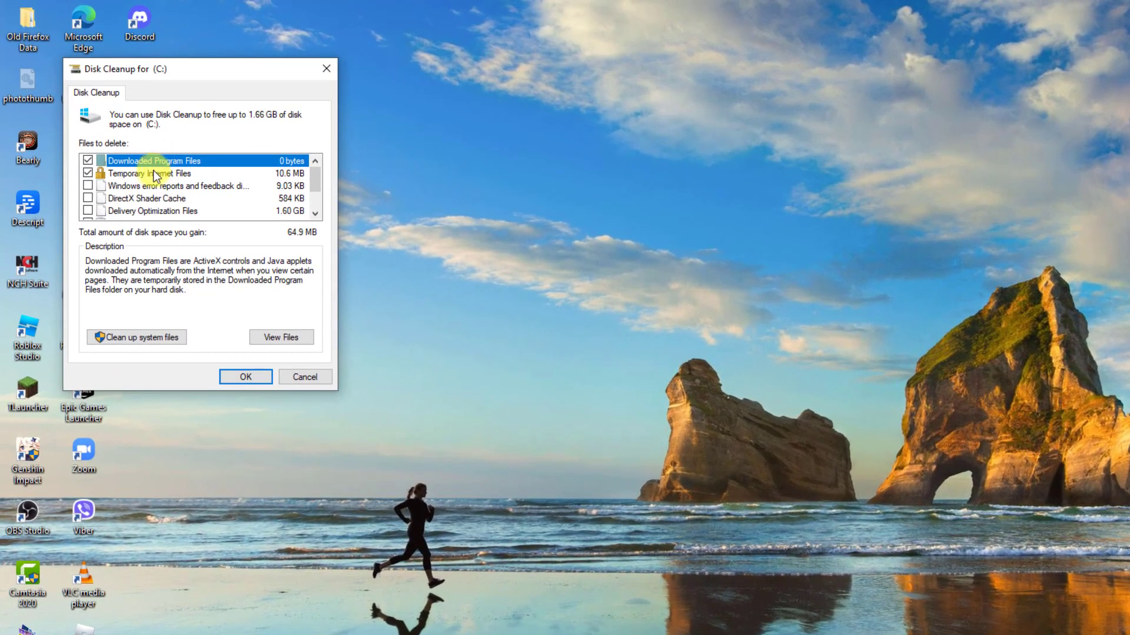
Step: Delete the selected files, including Temporary Internet Files, confirm, and close Disk Cleanup
{"action": "left_click", "coordinate": [127, 145]}
{"action": "left_click", "coordinate": [127, 135]}
{"action": "left_click", "coordinate": [156, 174]}
{"action": "left_click", "coordinate": [238, 377]}
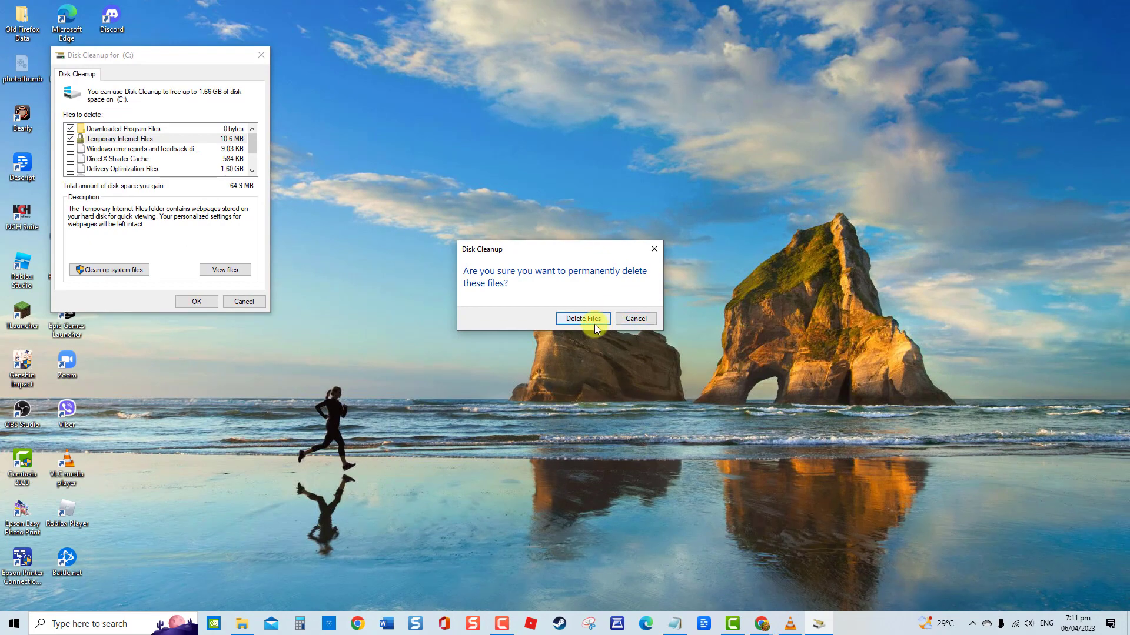
{"action": "left_click", "coordinate": [655, 249]}
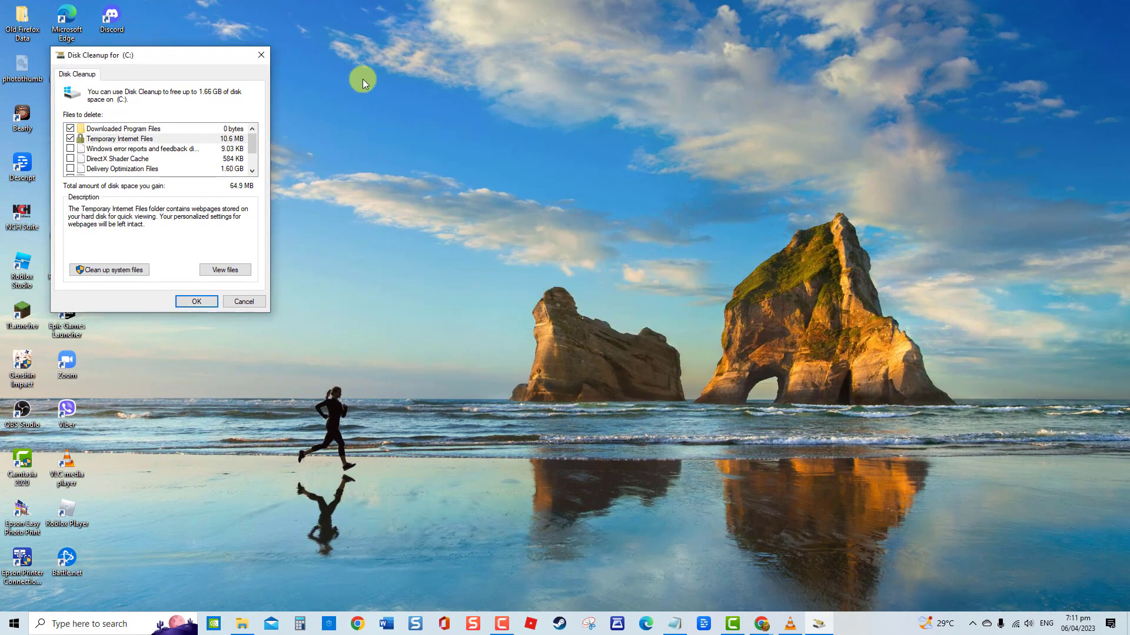
{"action": "left_click", "coordinate": [261, 55]}
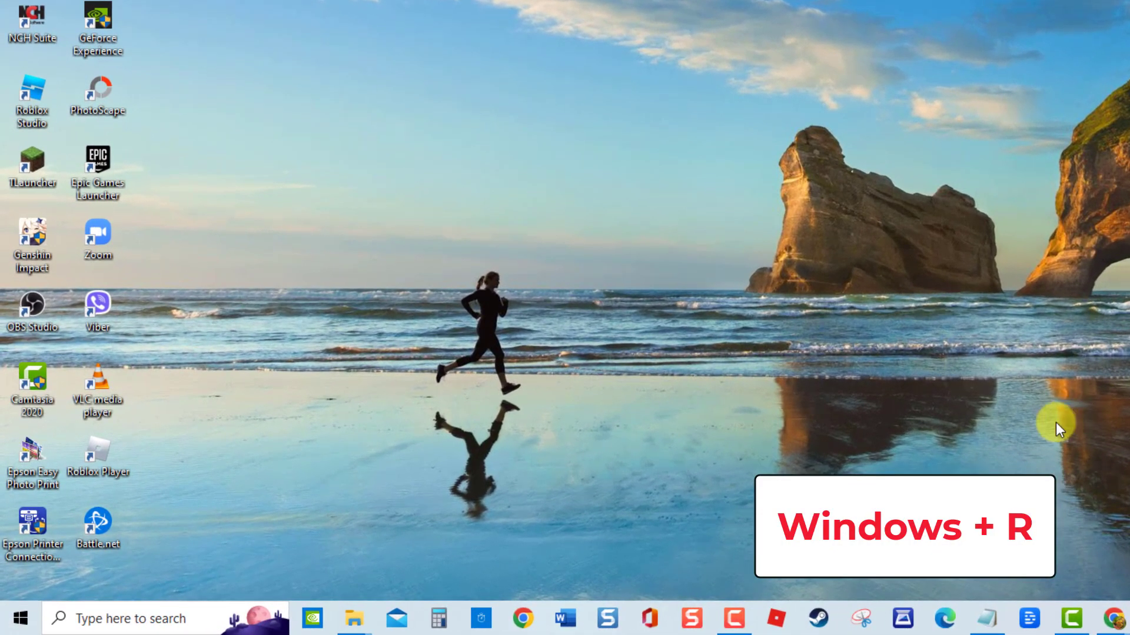
Step: Open %temp% from the Run box and delete all 885 items in the Temp folder
{"action": "key", "text": "super+r"}
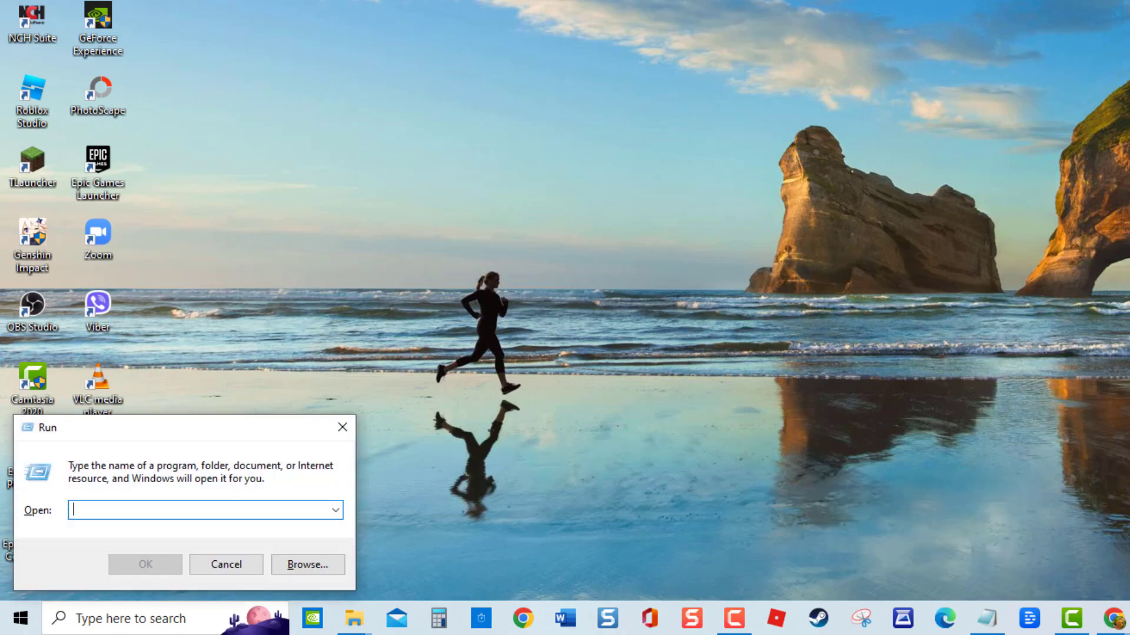
{"action": "left_click", "coordinate": [204, 518]}
{"action": "type", "text": "%temp%"}
{"action": "key", "text": "ctrl+a"}
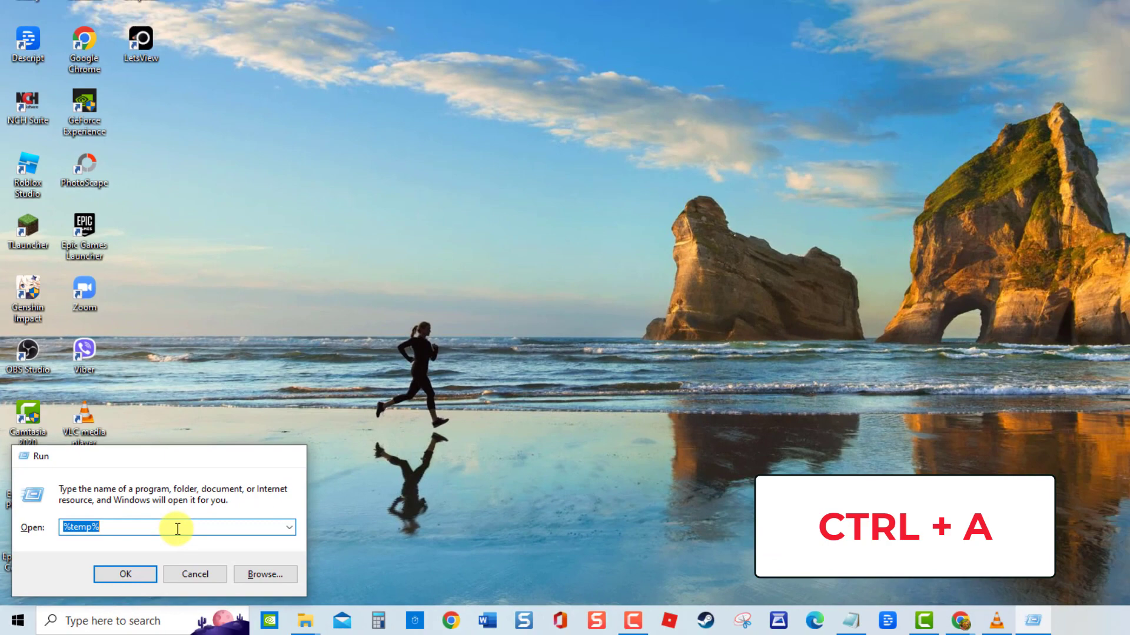
{"action": "key", "text": "Return"}
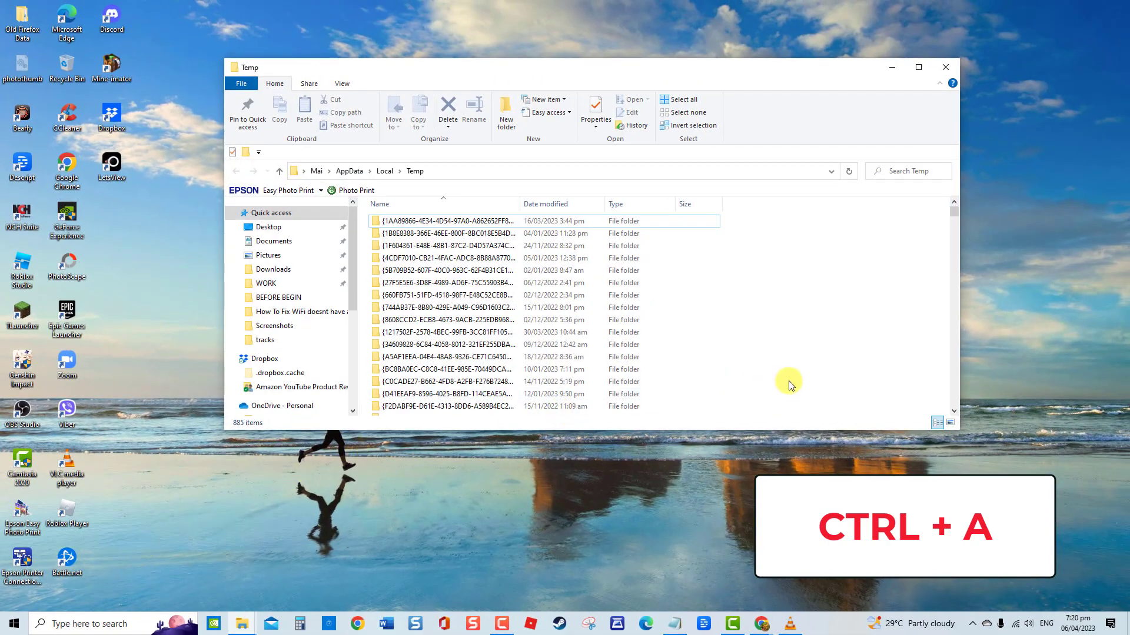
{"action": "key", "text": "ctrl+a"}
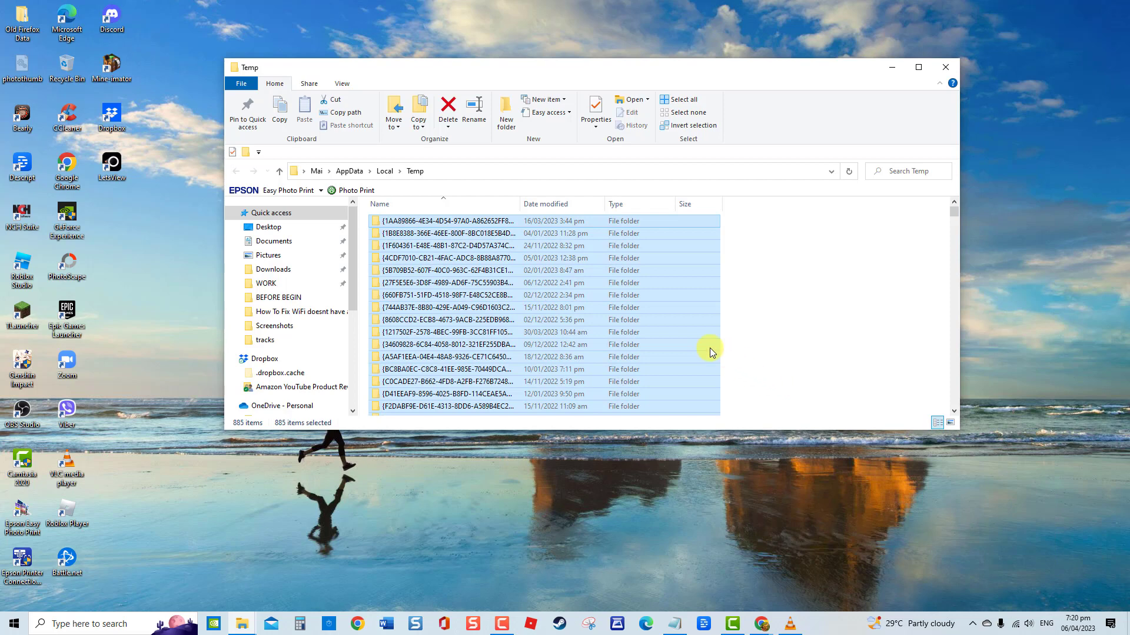
{"action": "right_click", "coordinate": [515, 286]}
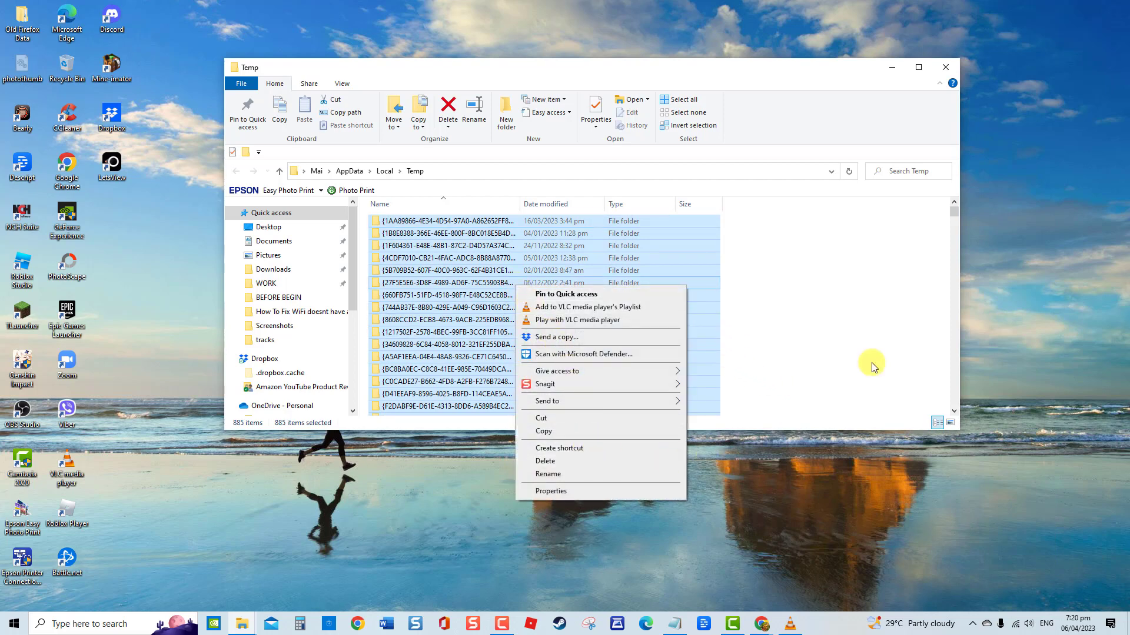
{"action": "left_click", "coordinate": [943, 70]}
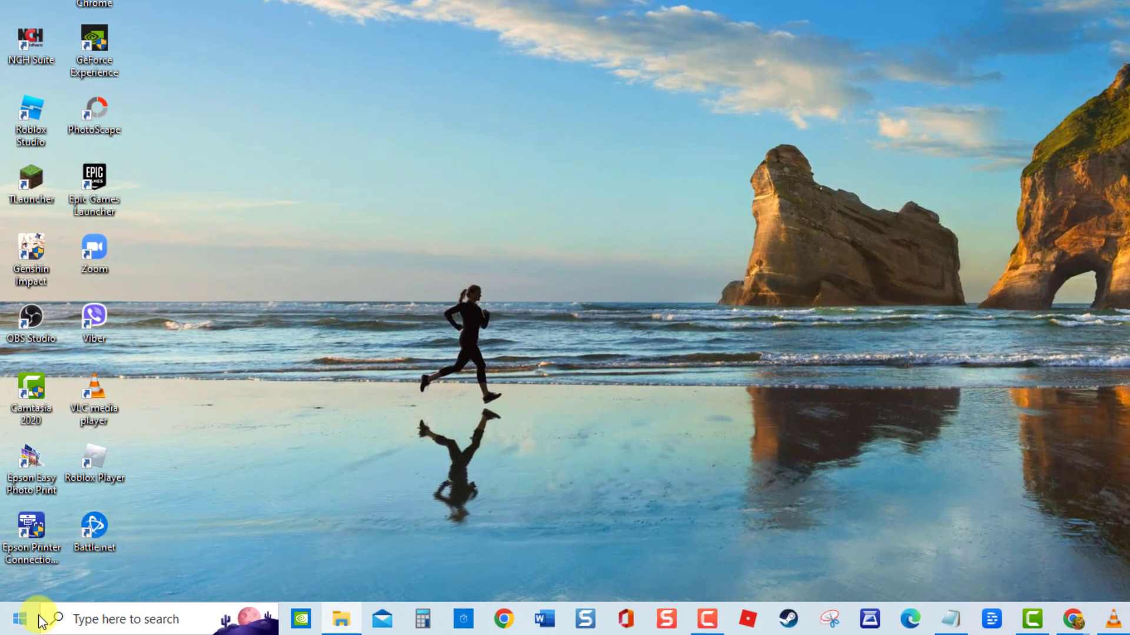
Step: Run the Windows Update troubleshooter from Update & Security's additional troubleshooters, then close Settings
{"action": "left_click", "coordinate": [20, 617]}
{"action": "left_click", "coordinate": [22, 548]}
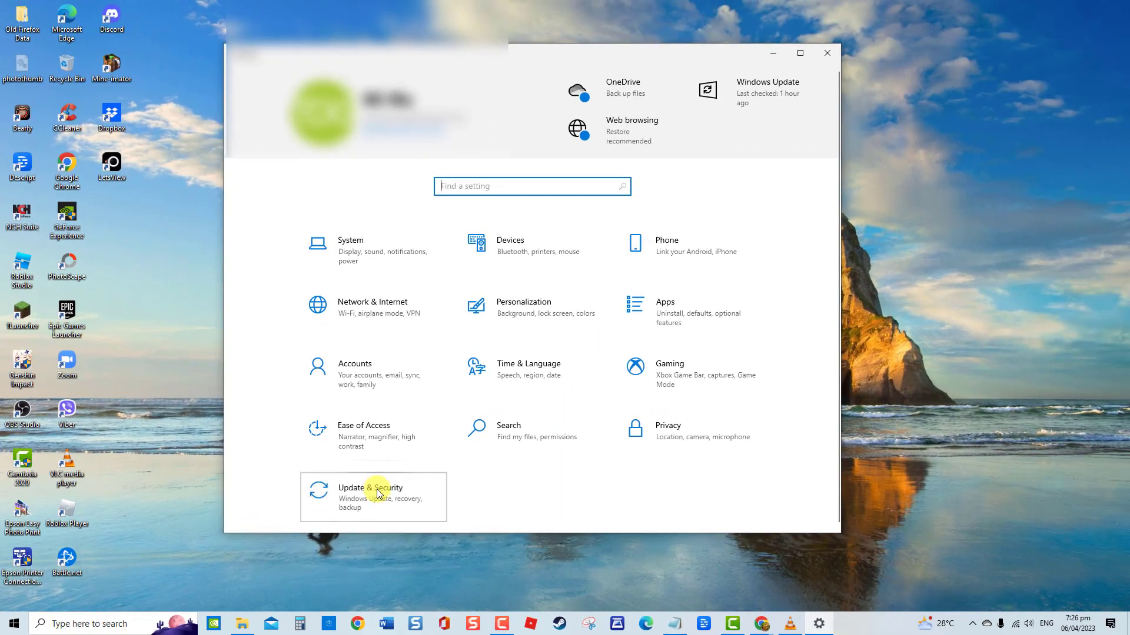
{"action": "left_click", "coordinate": [377, 489]}
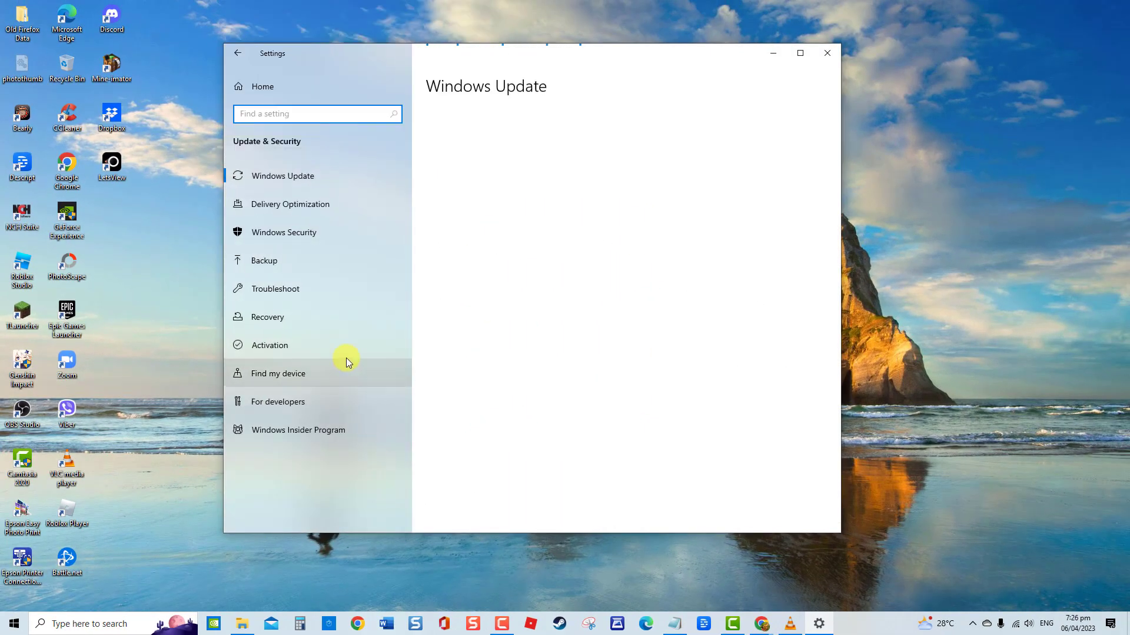
{"action": "left_click", "coordinate": [301, 289]}
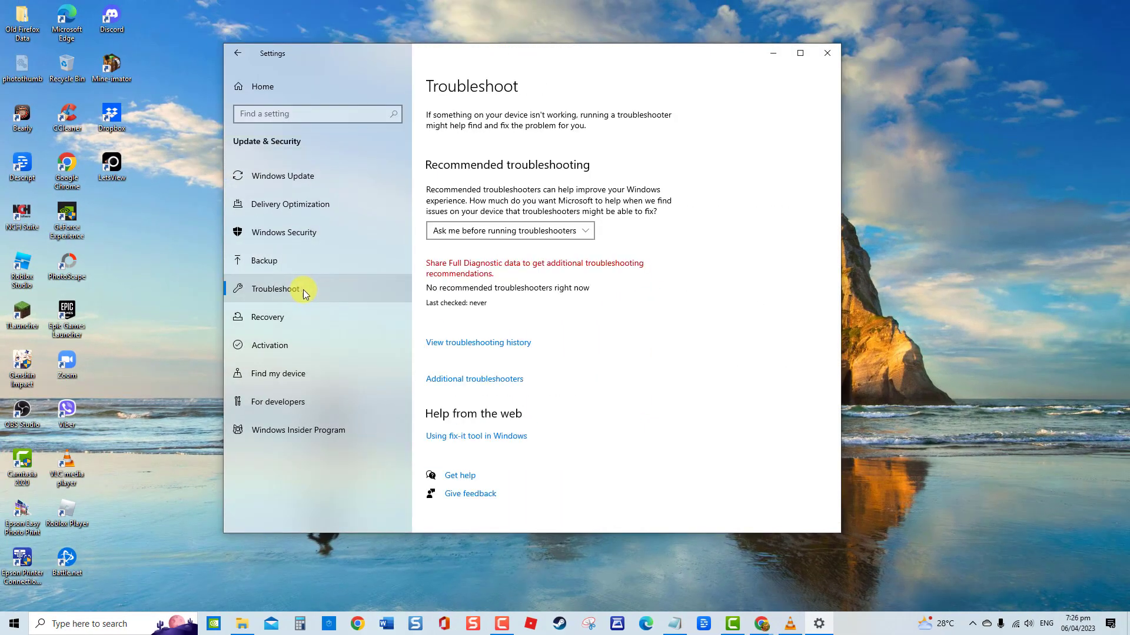
{"action": "left_click", "coordinate": [506, 378]}
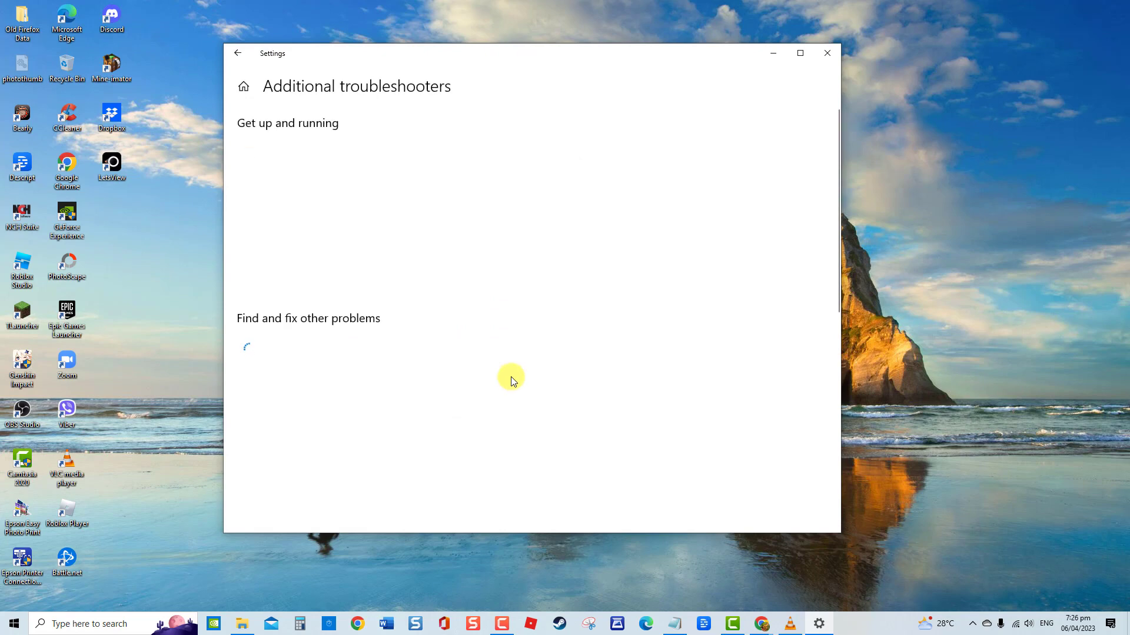
{"action": "left_click", "coordinate": [389, 279]}
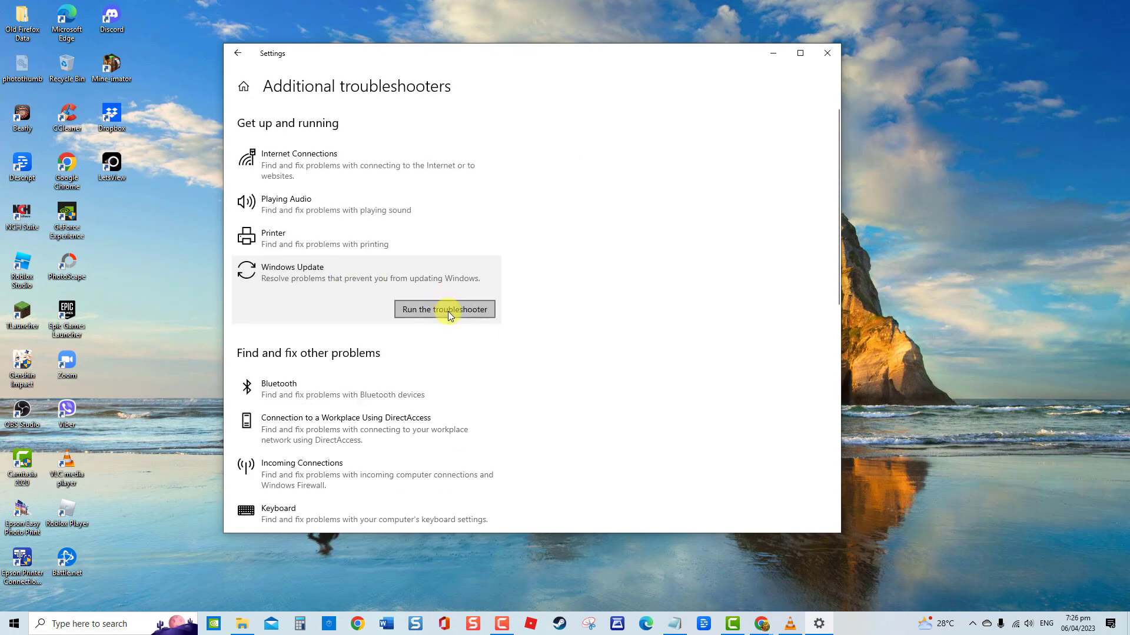
{"action": "left_click", "coordinate": [447, 311]}
{"action": "left_click", "coordinate": [827, 52]}
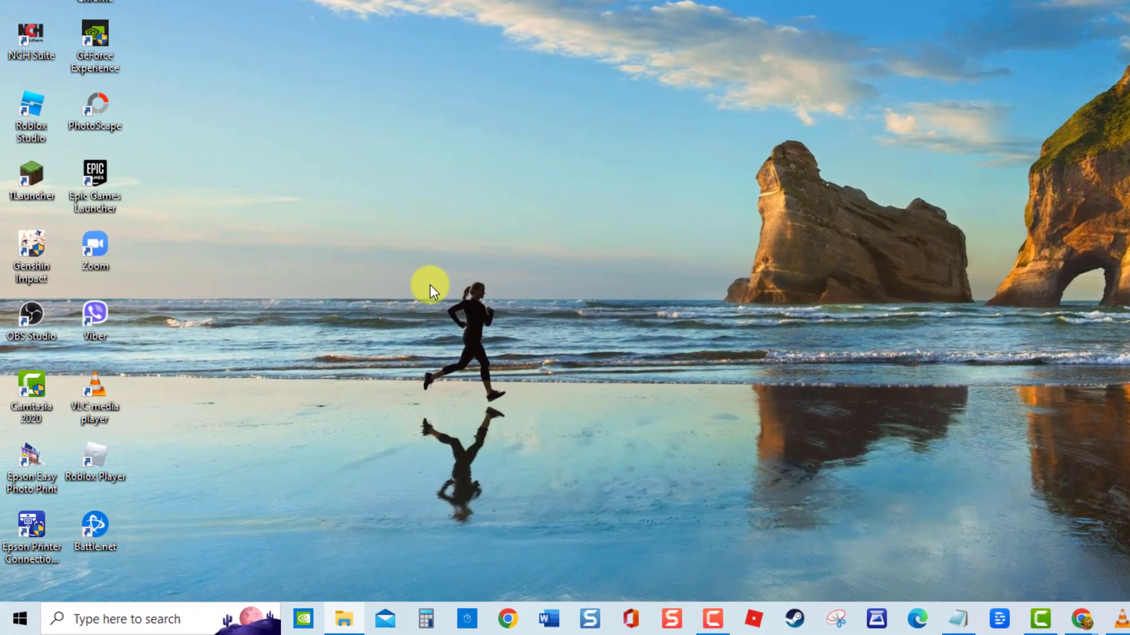
Step: Switch Real-time protection to Off under Windows Security's Virus & threat protection settings
{"action": "left_click", "coordinate": [21, 619]}
{"action": "left_click", "coordinate": [21, 547]}
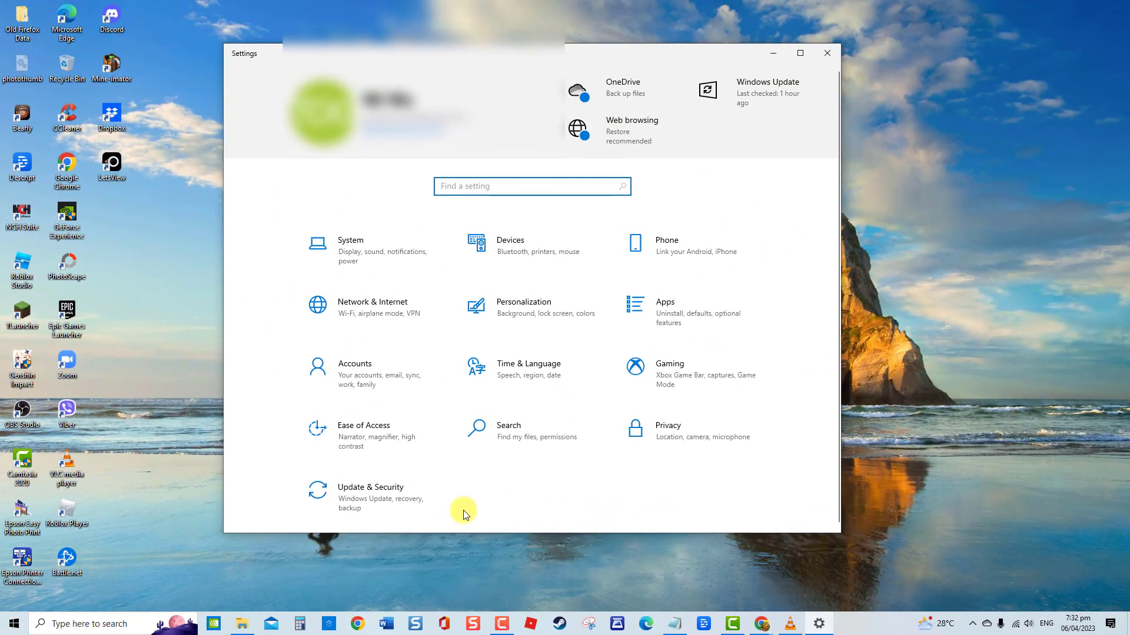
{"action": "left_click", "coordinate": [376, 510]}
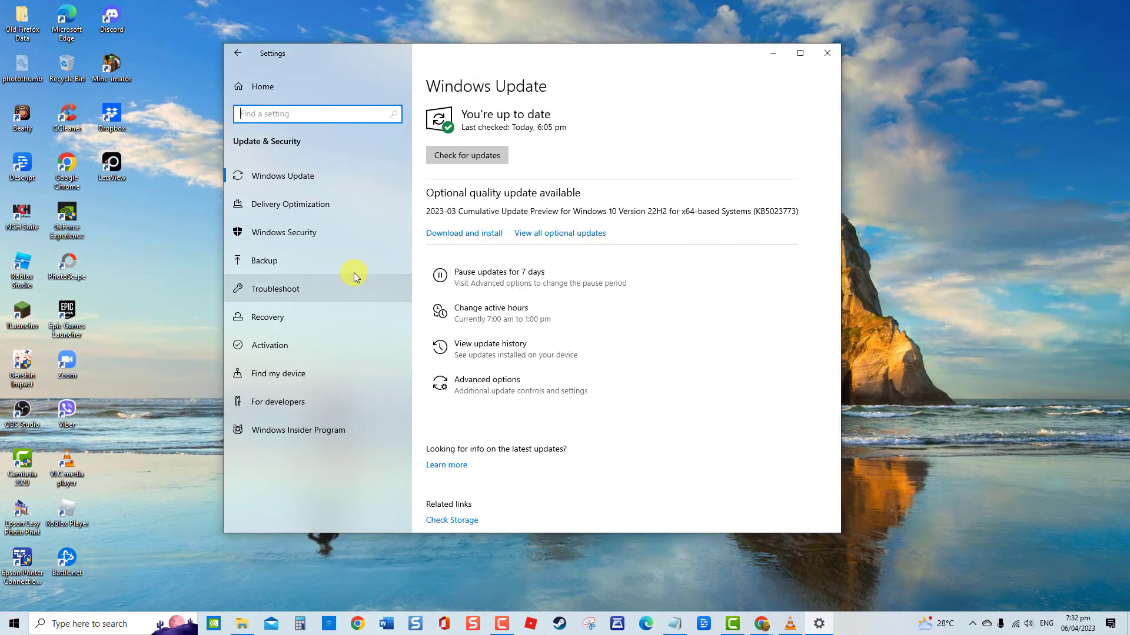
{"action": "left_click", "coordinate": [328, 234]}
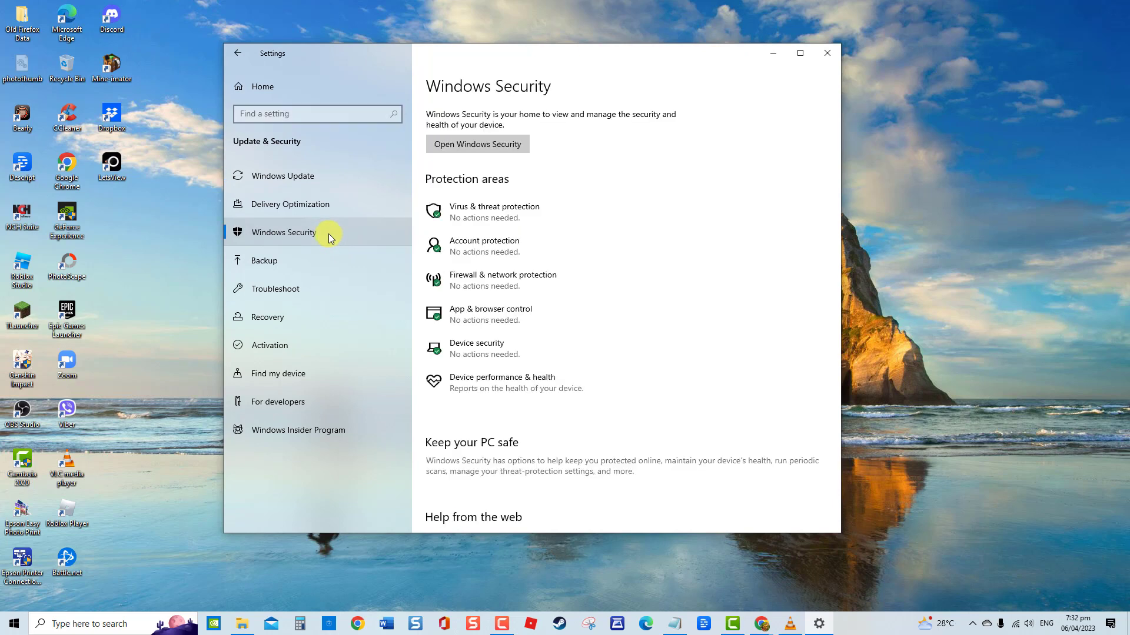
{"action": "left_click", "coordinate": [492, 218]}
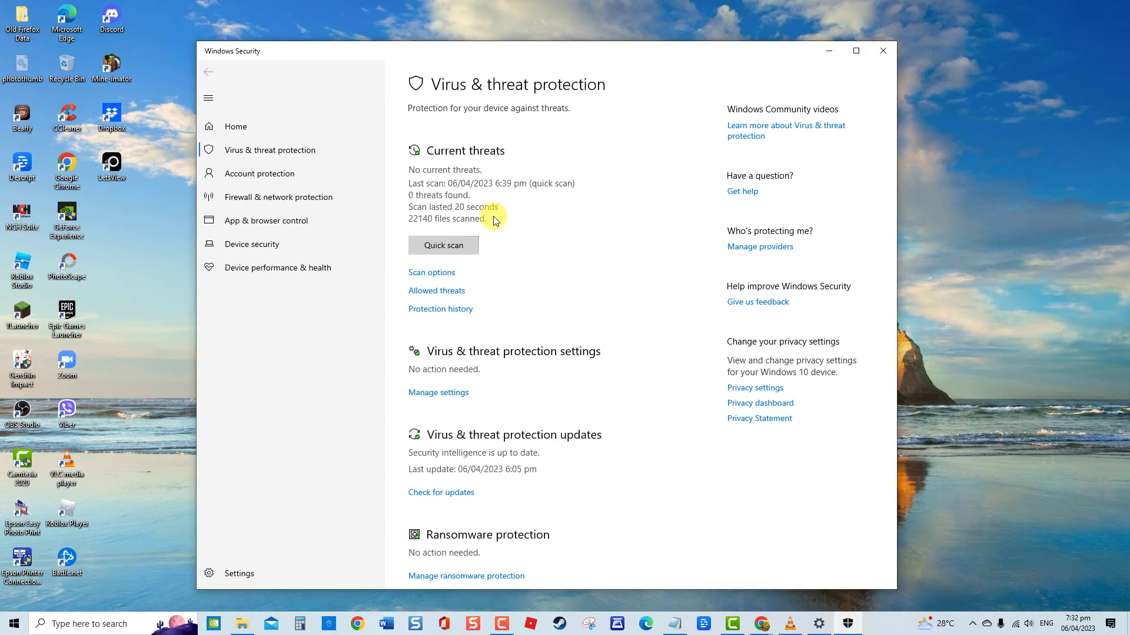
{"action": "left_click", "coordinate": [447, 392]}
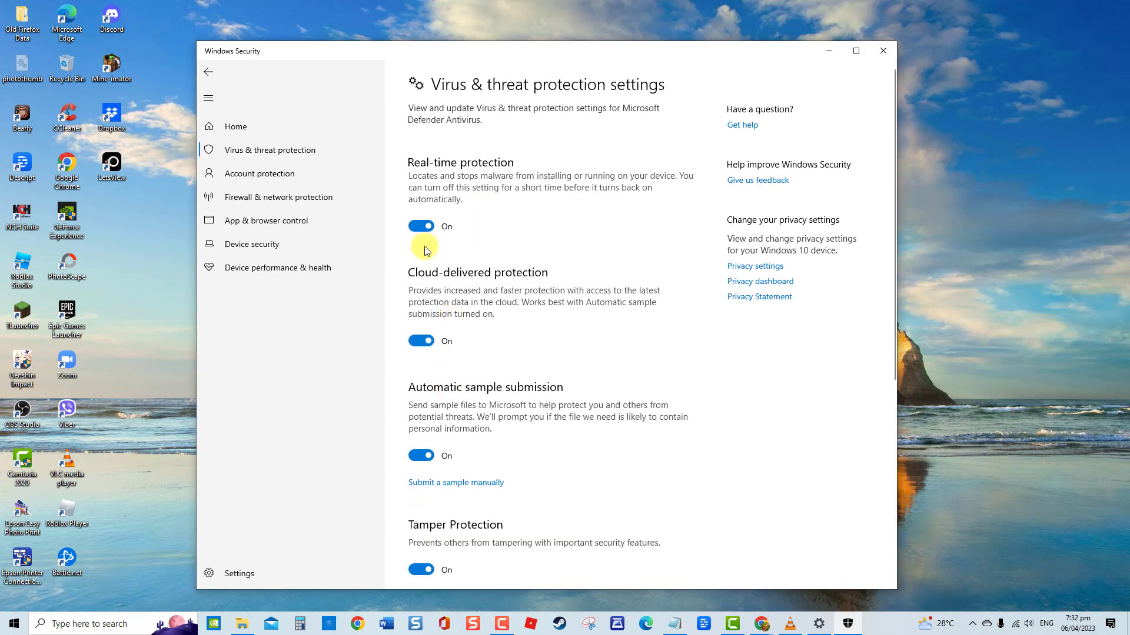
{"action": "left_click", "coordinate": [417, 231]}
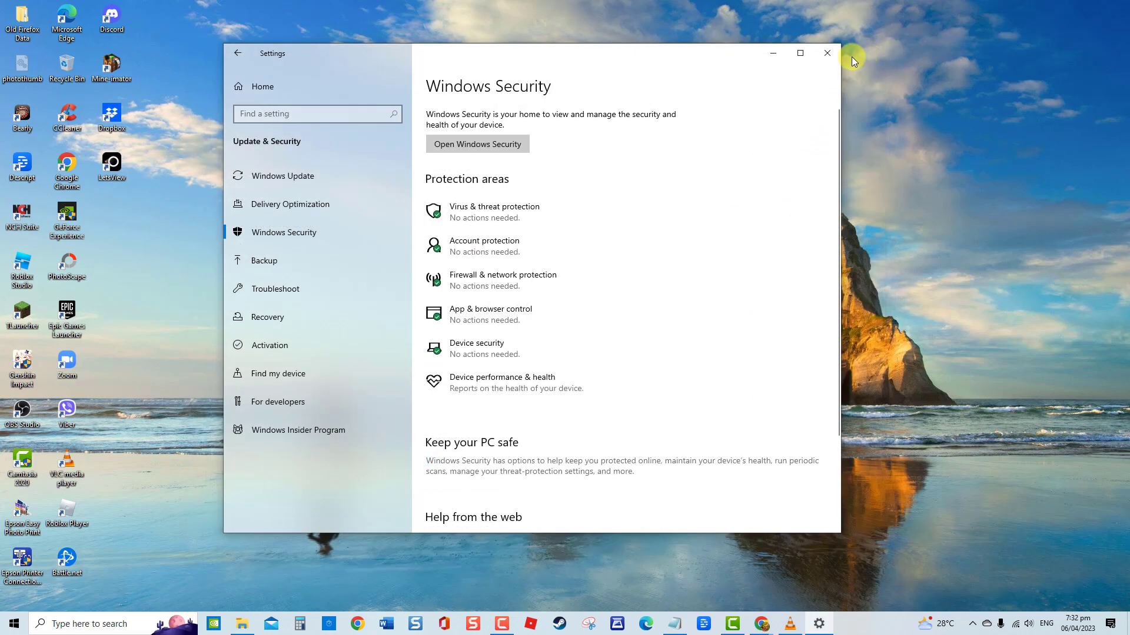
{"action": "left_click", "coordinate": [835, 56]}
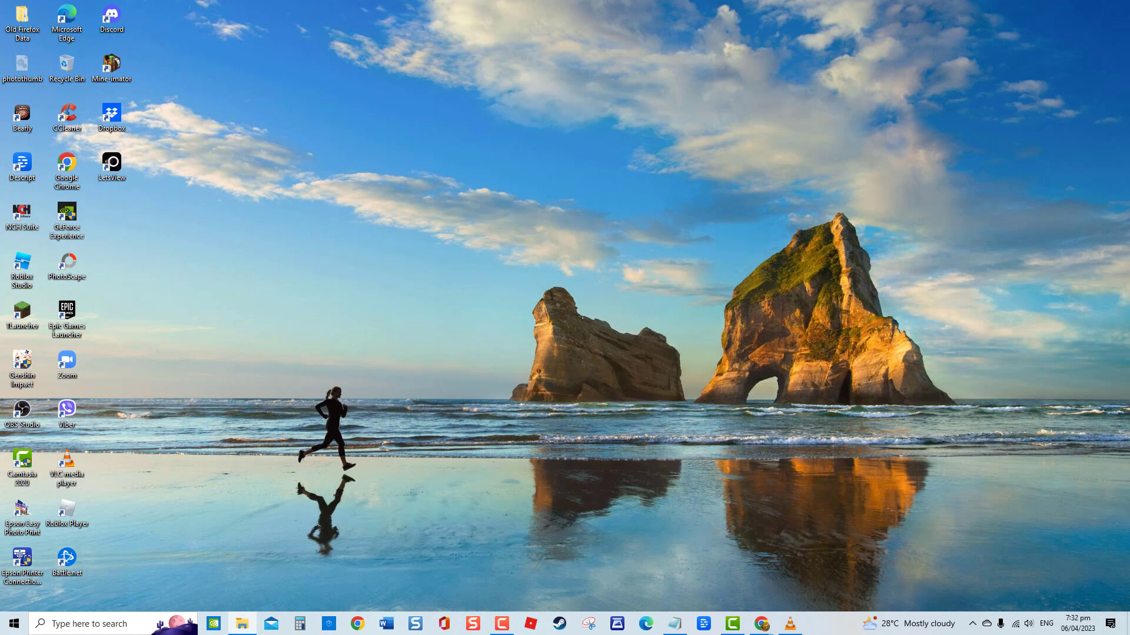